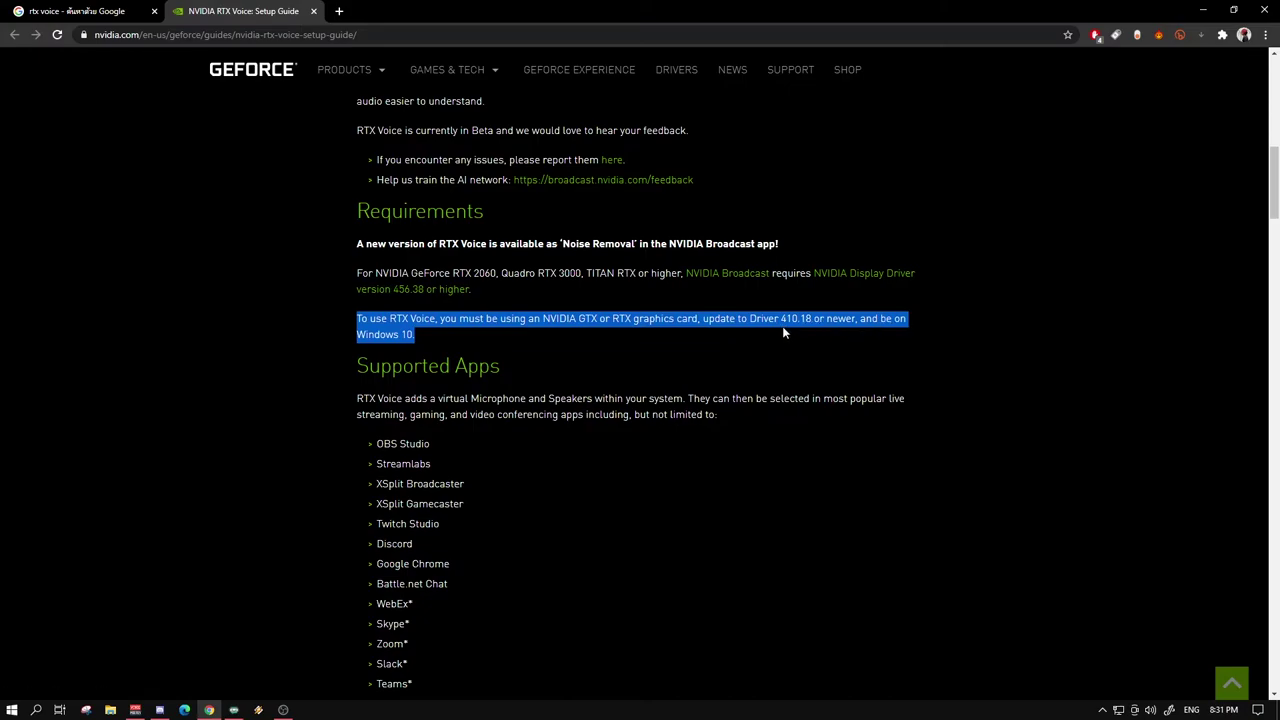
Download the RTX Voice installer for GeForce GTX GPUs from the Setup Guide, replacing NVIDIA_RTX_Voice_v0.5.12.6_Updated.exe in the Downloads folder
scroll(556, 341, "down", 3)
scroll(583, 338, "up", 3)
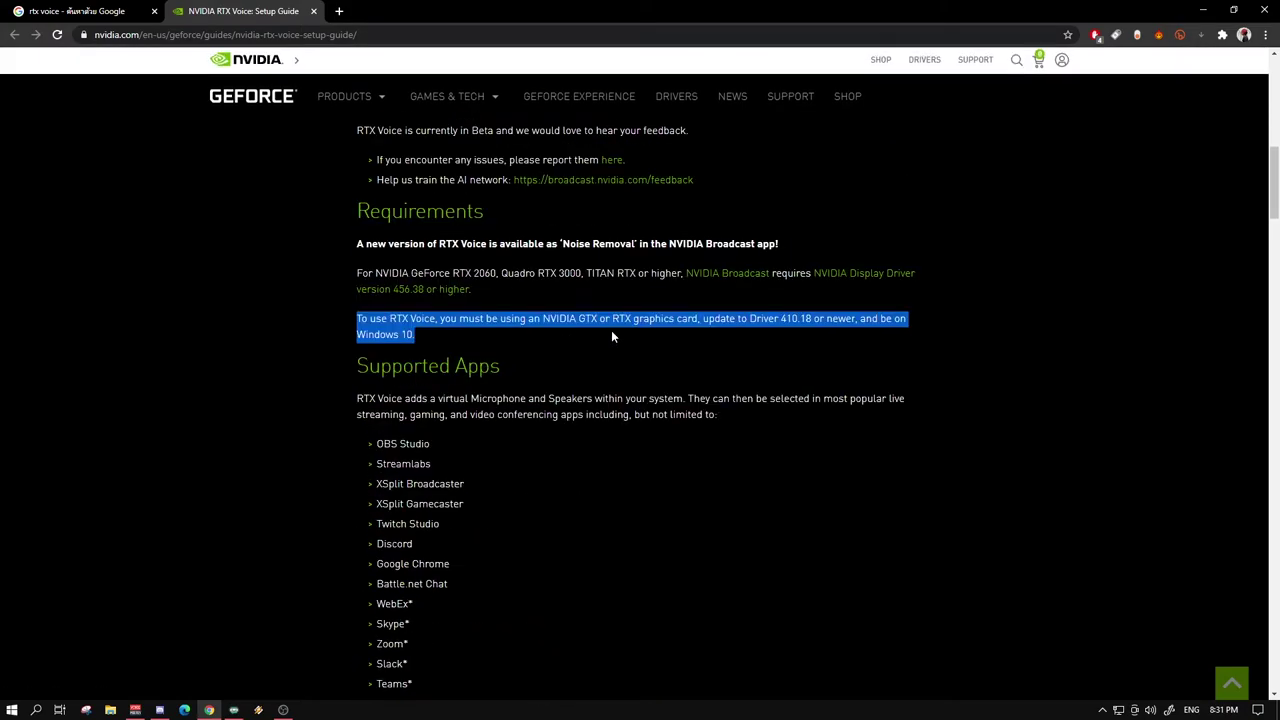
scroll(666, 362, "down", 3)
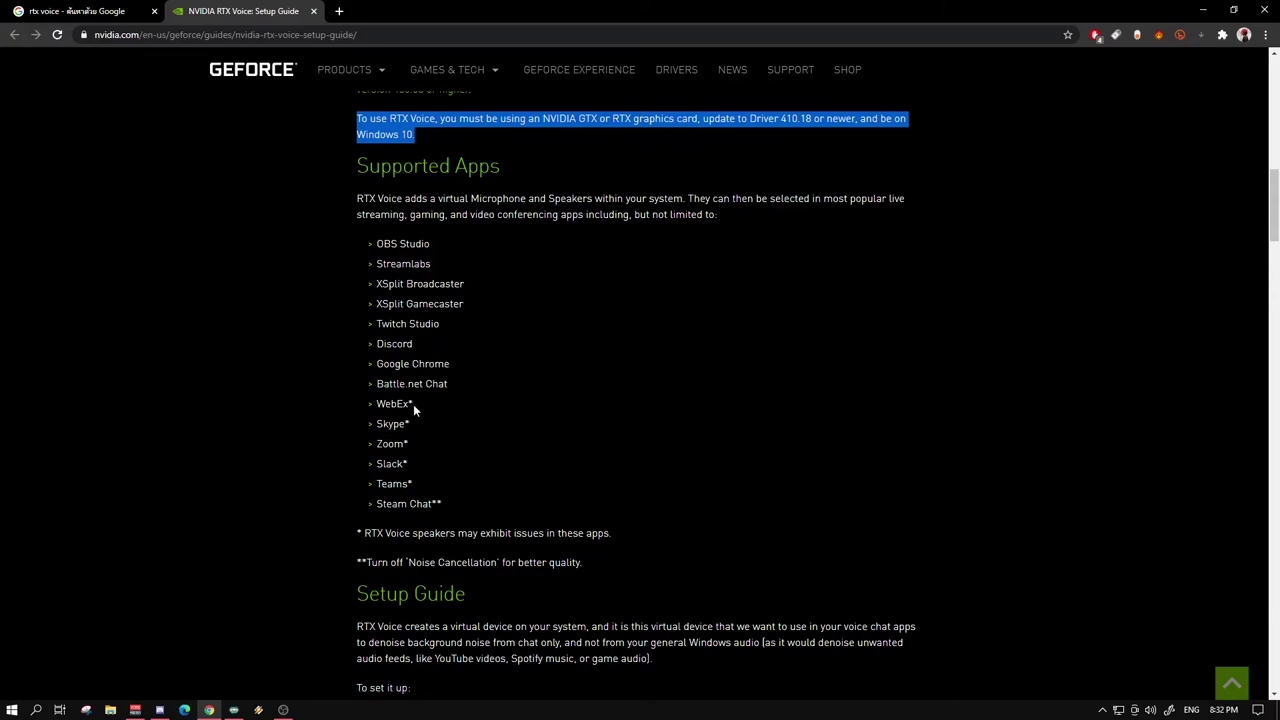
scroll(413, 398, "down", 1)
scroll(358, 349, "down", 2)
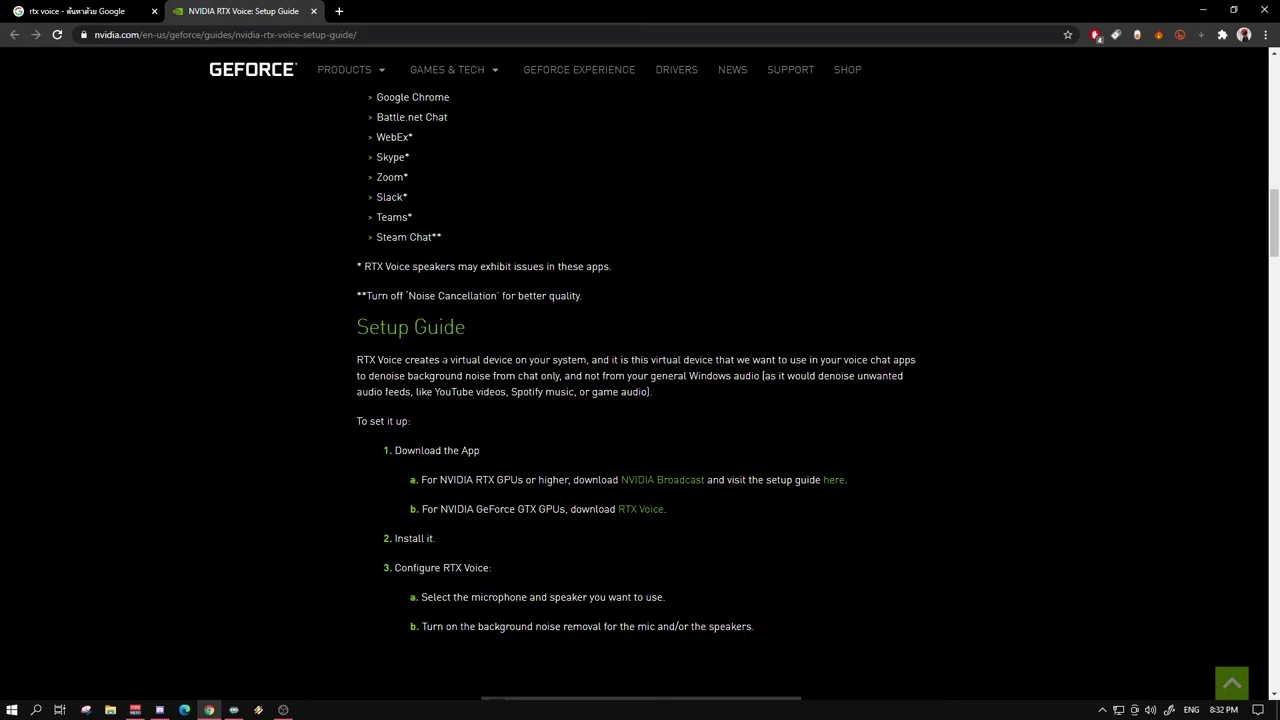
scroll(503, 333, "down", 2)
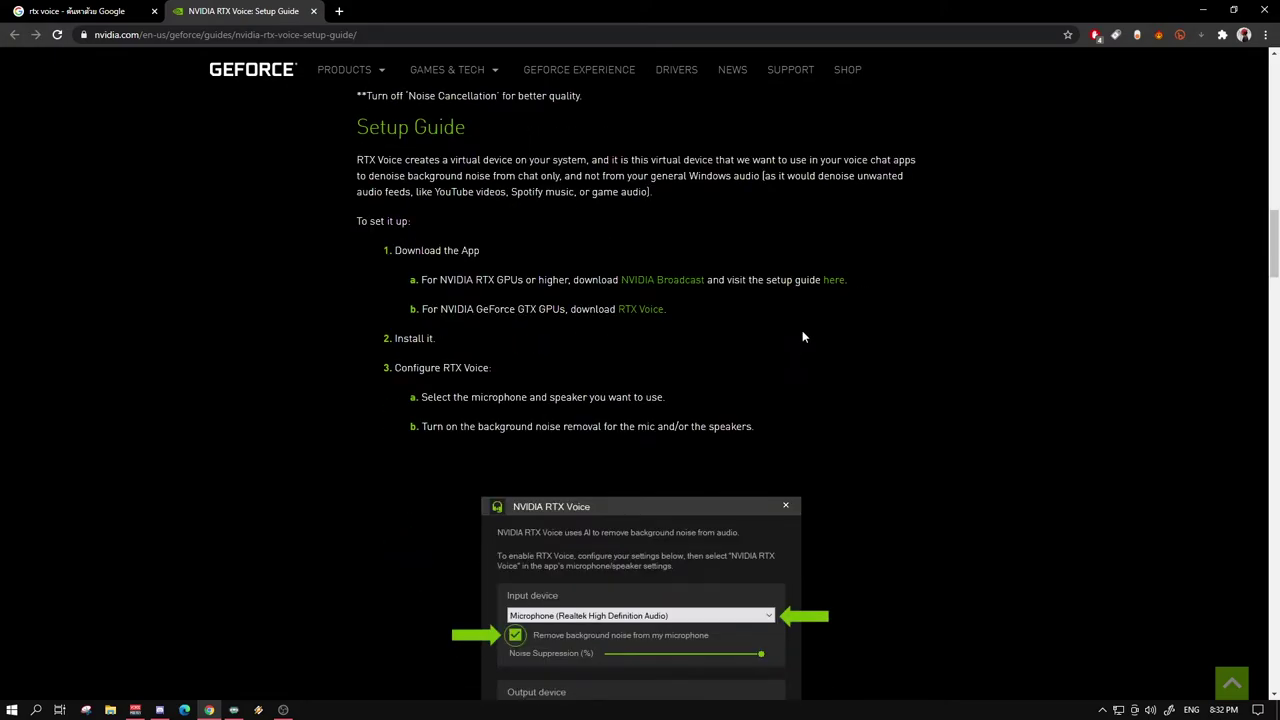
right_click(638, 313)
left_click(681, 397)
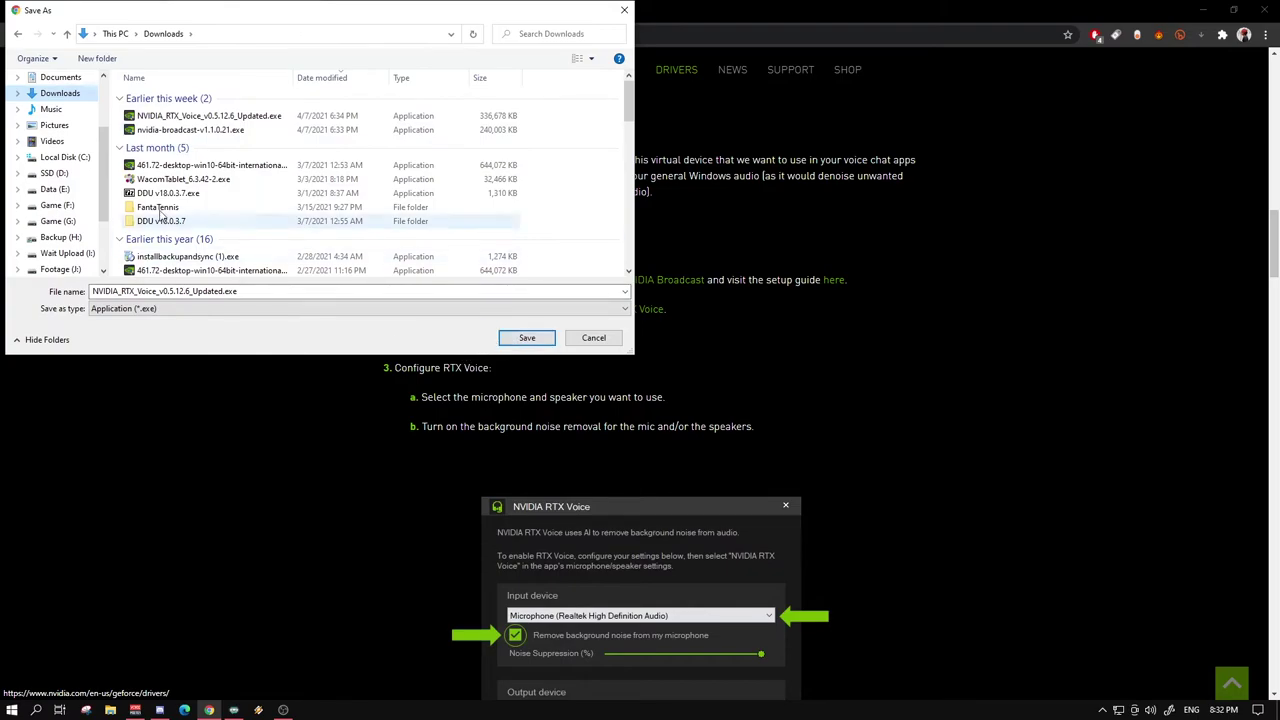
left_click(205, 116)
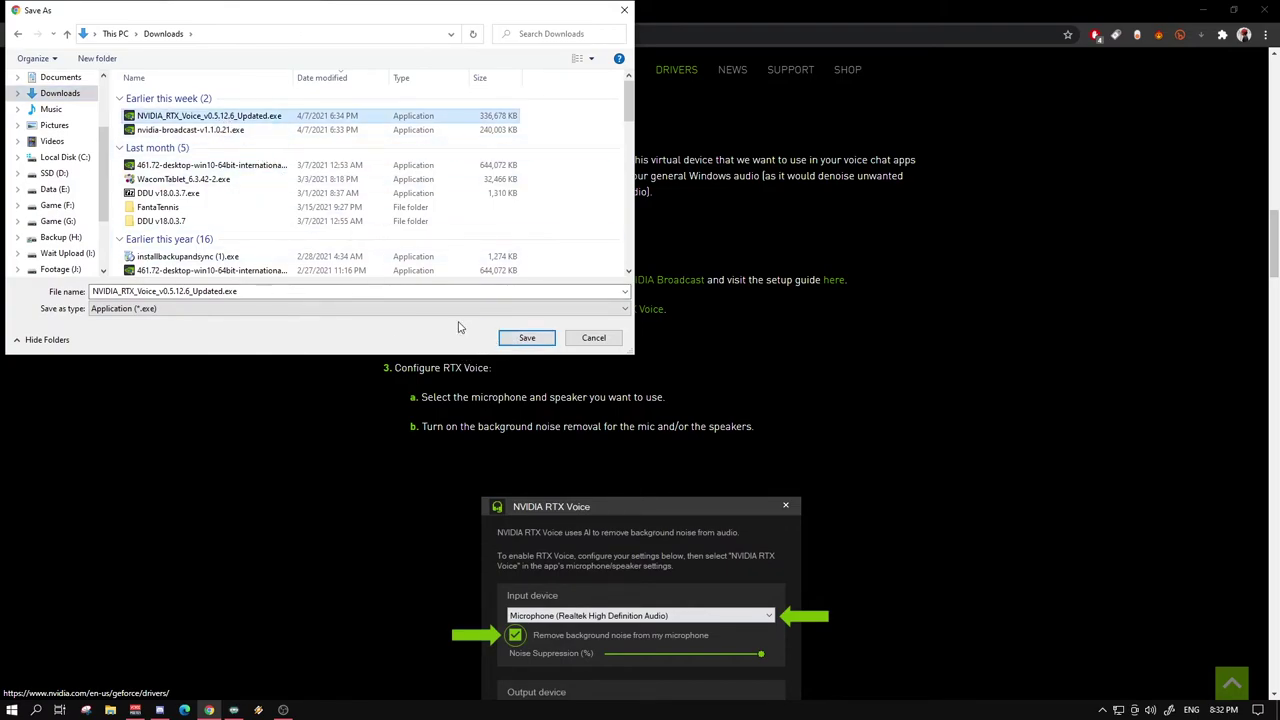
left_click(521, 340)
left_click(683, 362)
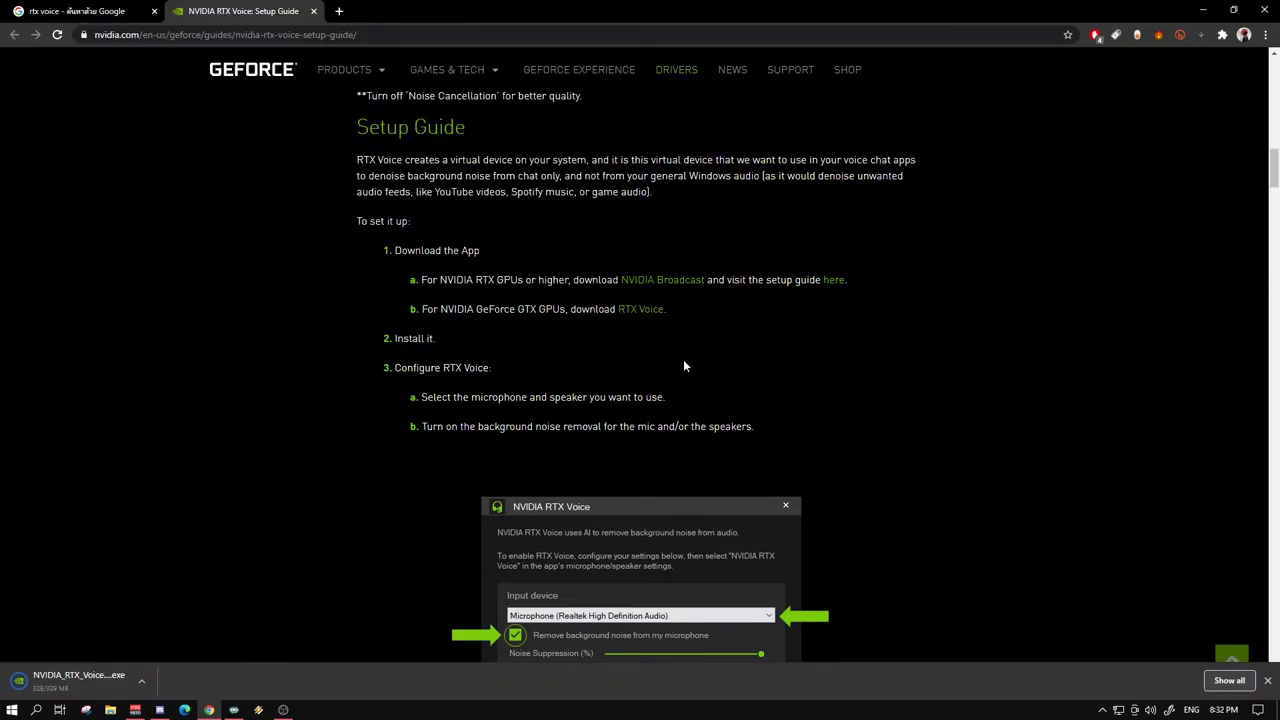
Go to the desktop, launch NVIDIA RTX Voice from its shortcut, and move its window towards the middle of the screen
scroll(684, 363, "down", 3)
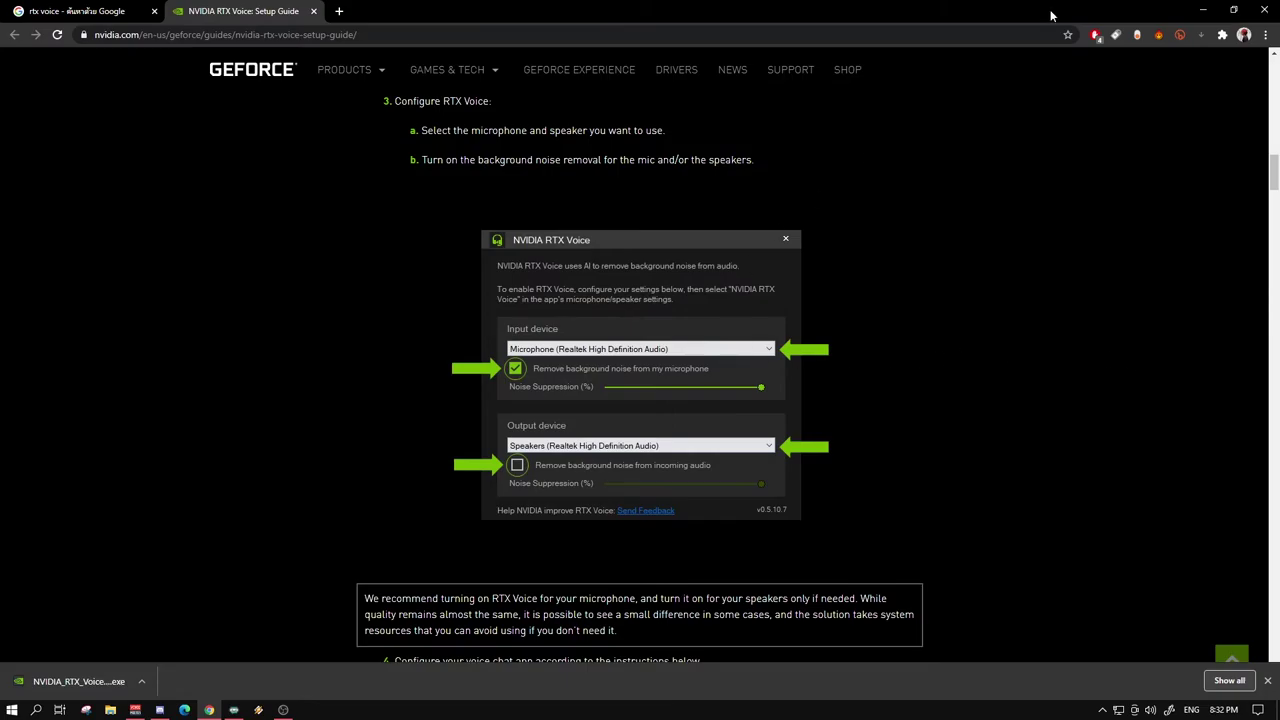
key("super+d")
double_click(633, 352)
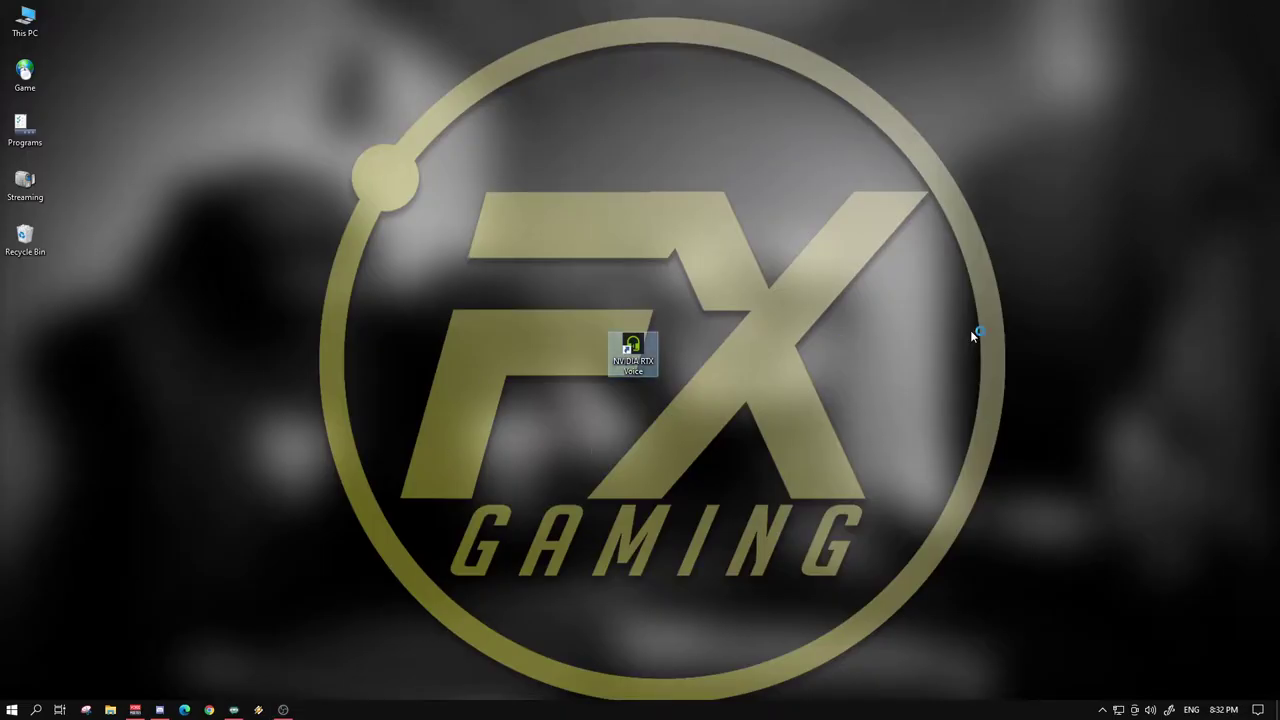
left_click_drag(217, 8, 729, 140)
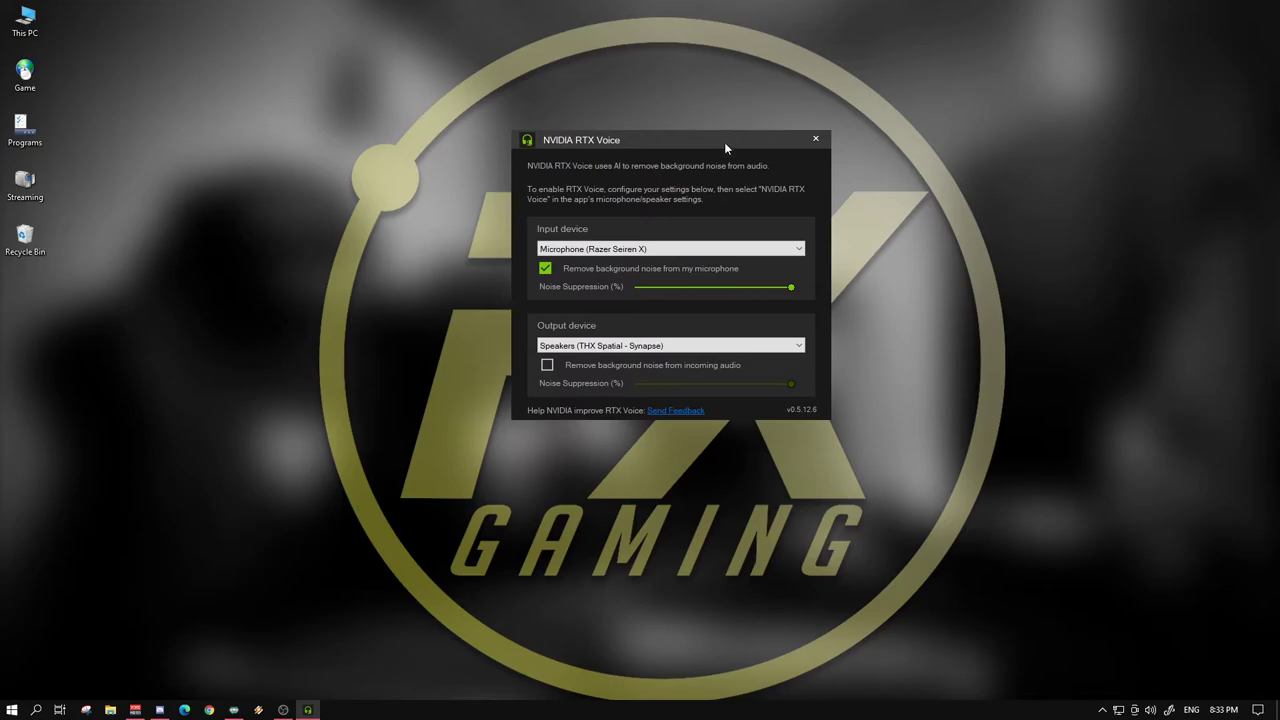
Choose Microphone (Razer Seiren X) as the RTX Voice input device and enable background noise removal for the microphone
left_click(796, 249)
left_click(585, 290)
left_click_drag(690, 140, 919, 175)
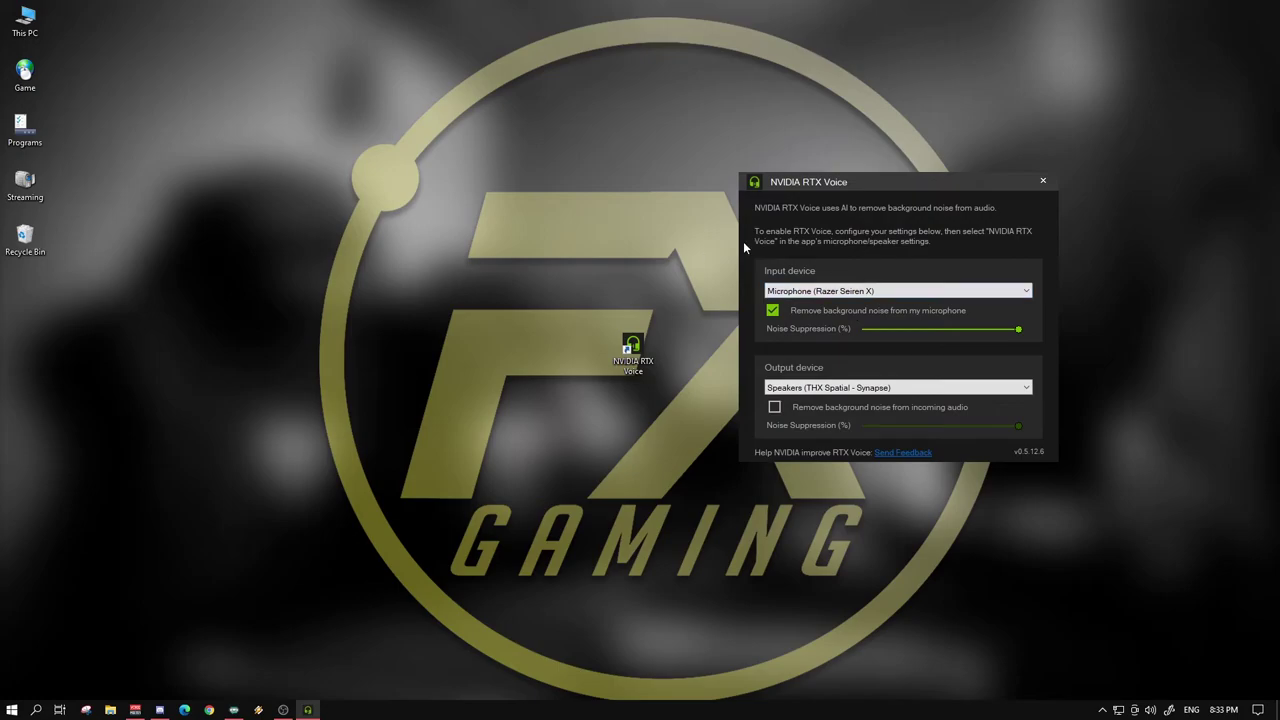
left_click(930, 292)
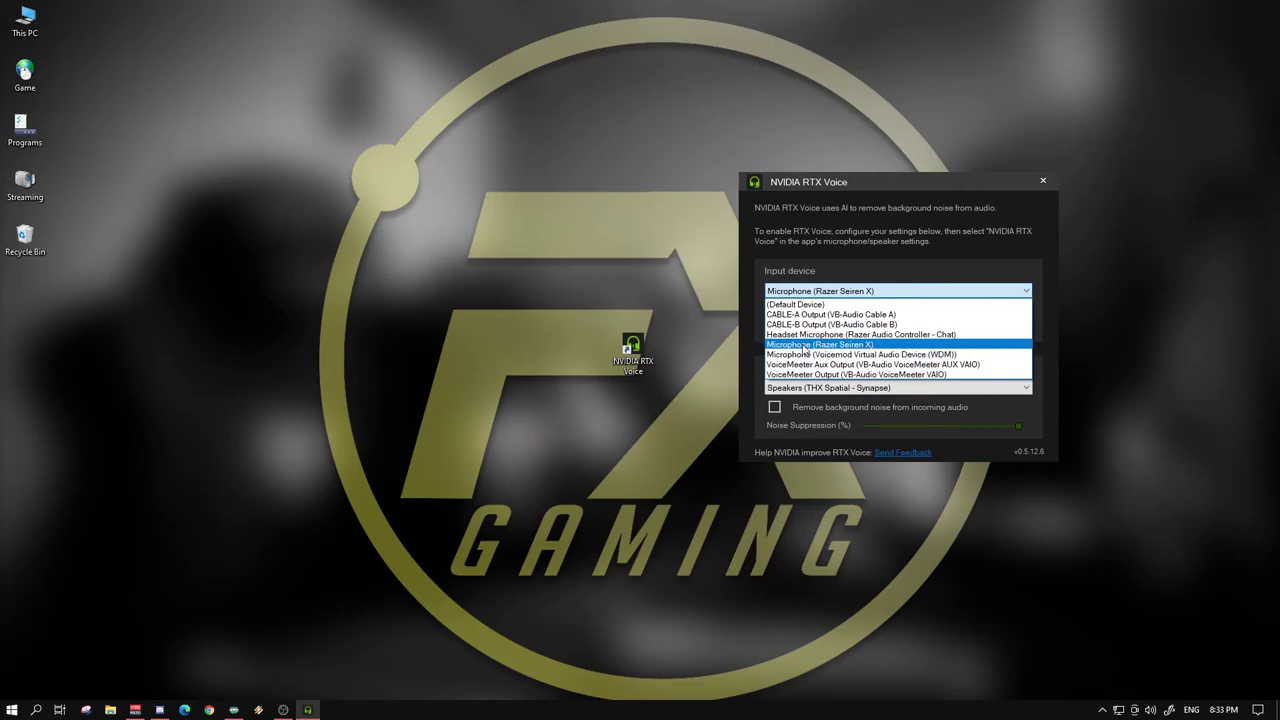
left_click(803, 346)
left_click(771, 312)
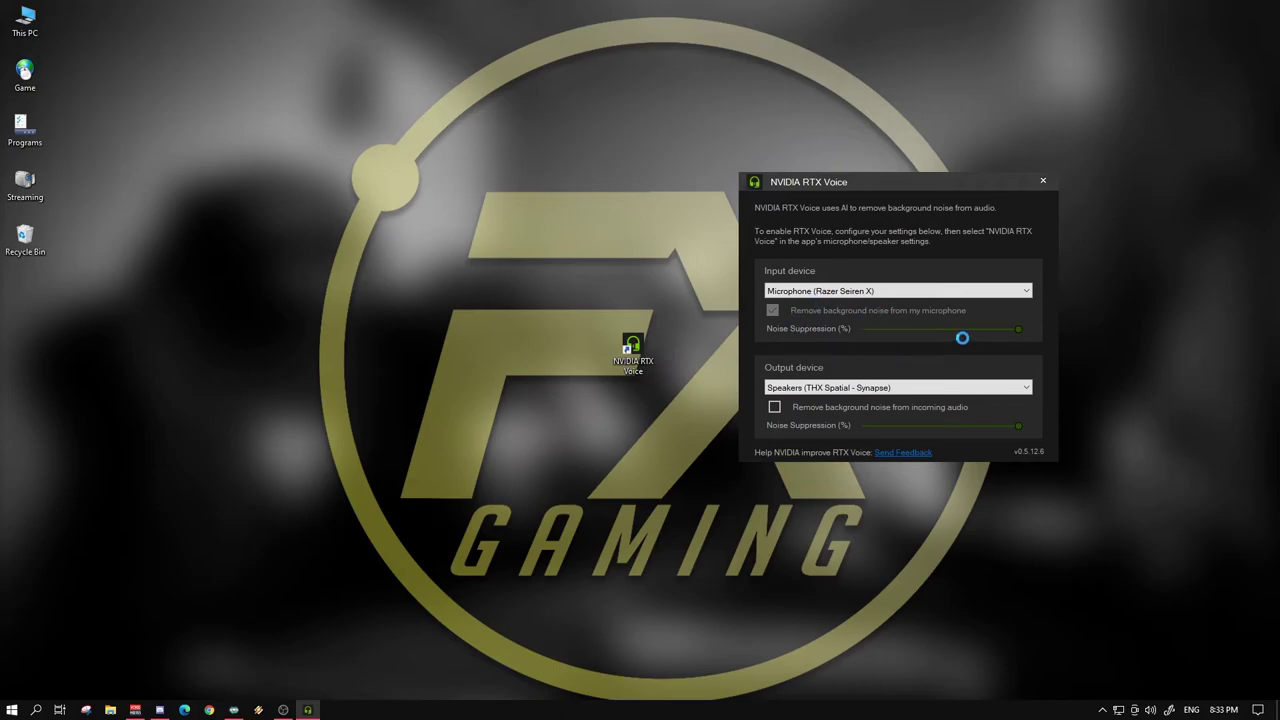
Lower the microphone's noise suppression to roughly two thirds of its range
left_click(1011, 330)
left_click_drag(1017, 333, 1076, 336)
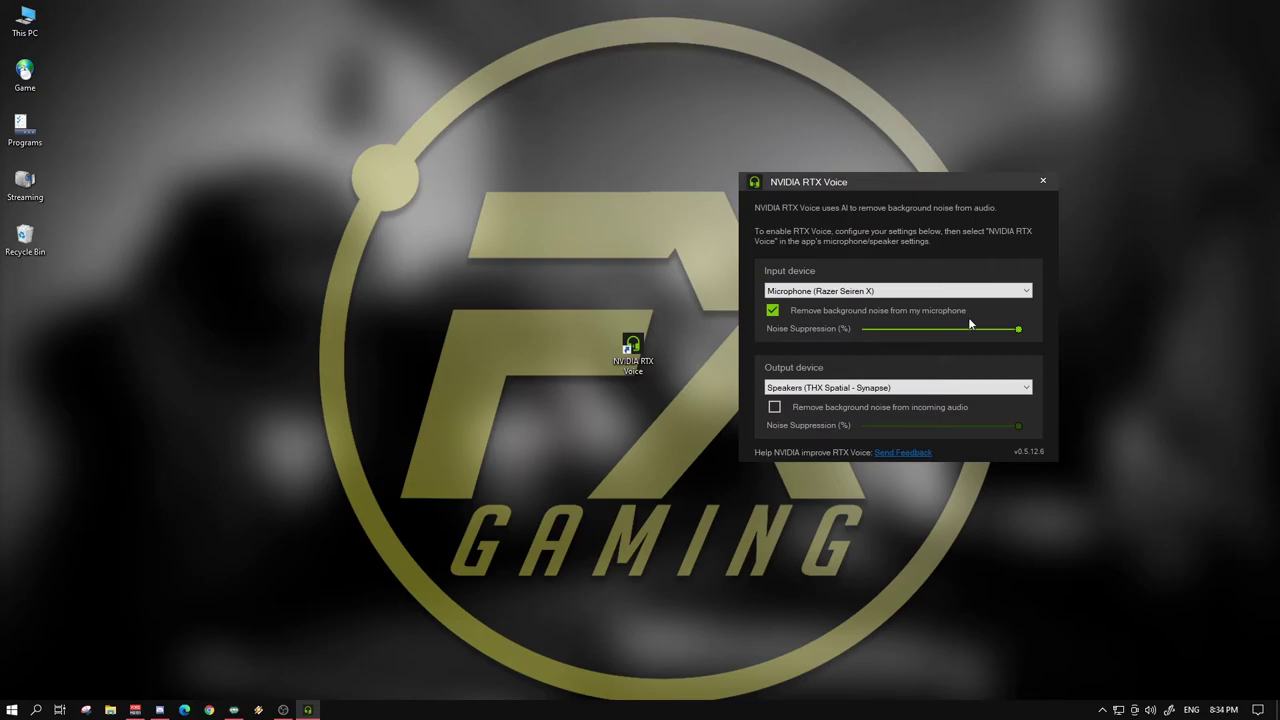
left_click_drag(976, 332, 964, 336)
Examine the available input devices in the Windows Sound settings, including Microphone (NVIDIA RTX Voice), and close Settings without changing the device
right_click(1153, 709)
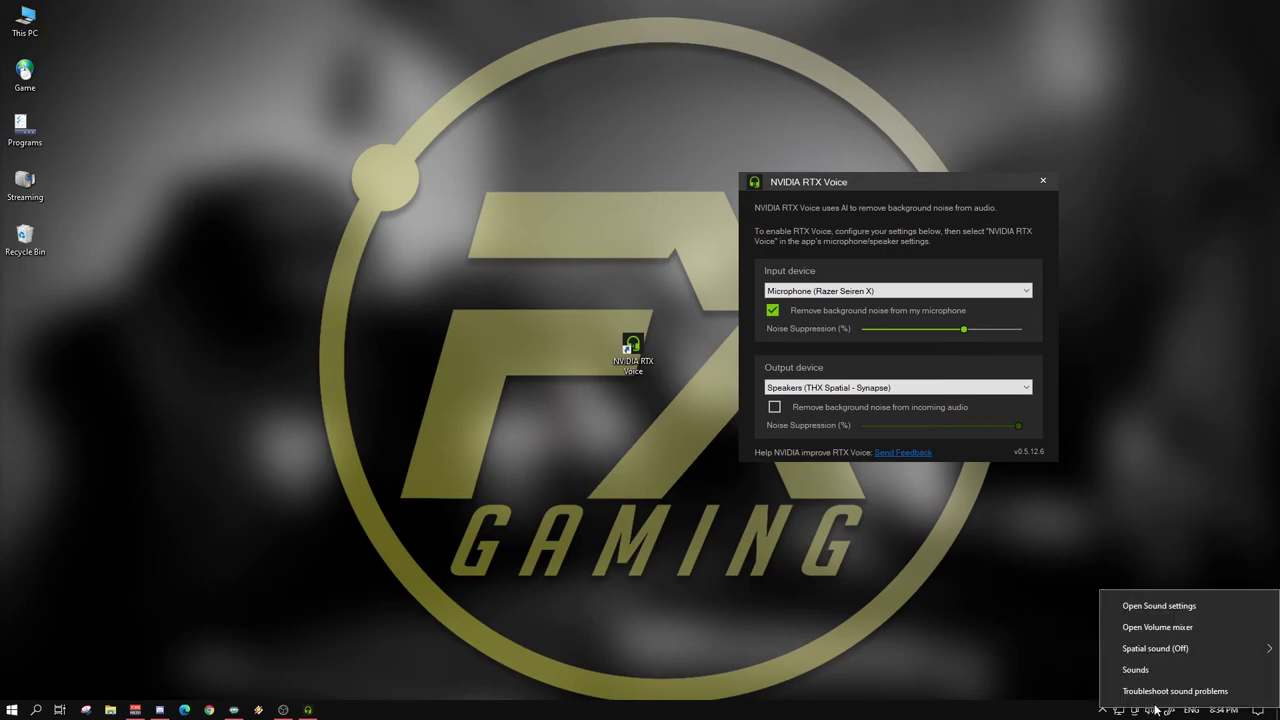
left_click(1167, 611)
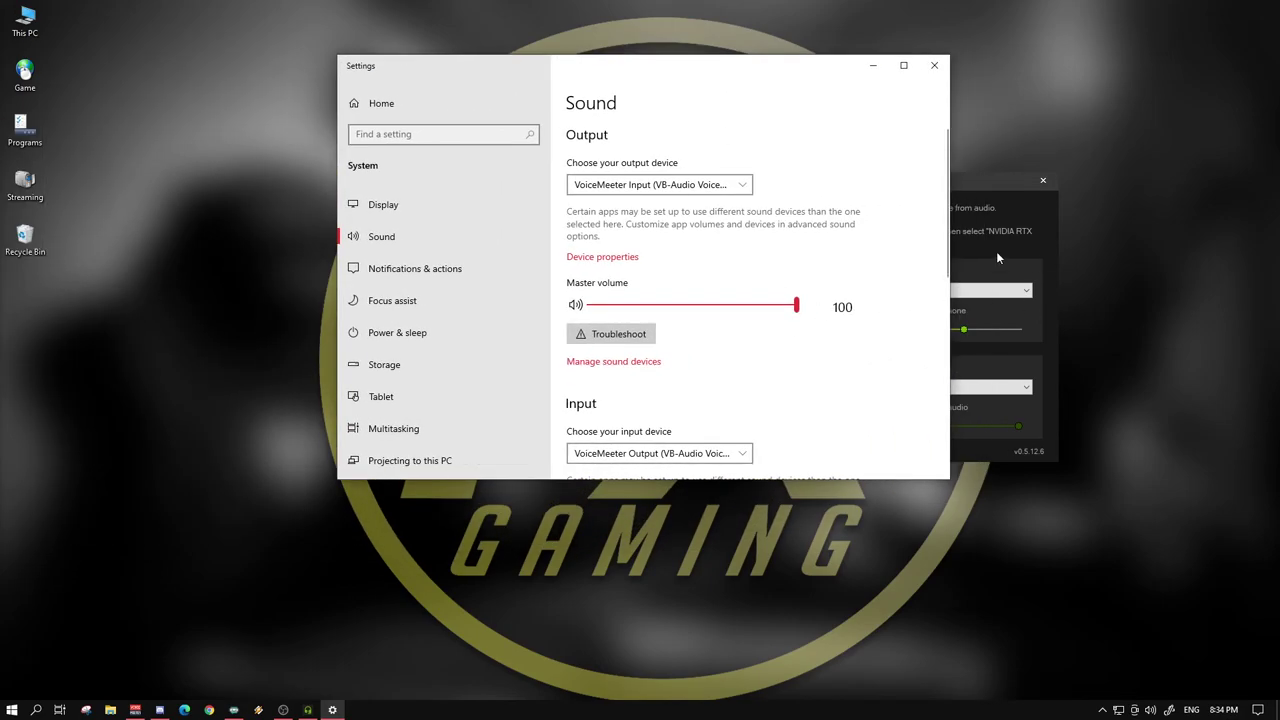
left_click(903, 65)
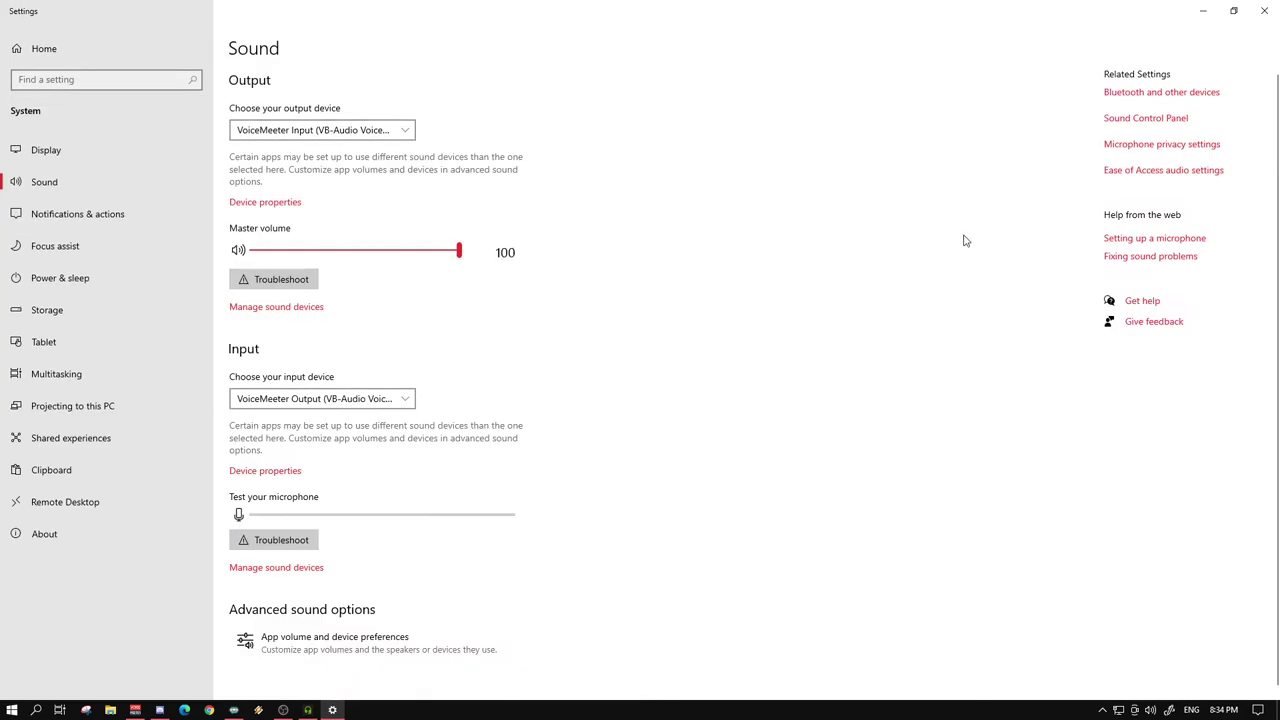
left_click(384, 403)
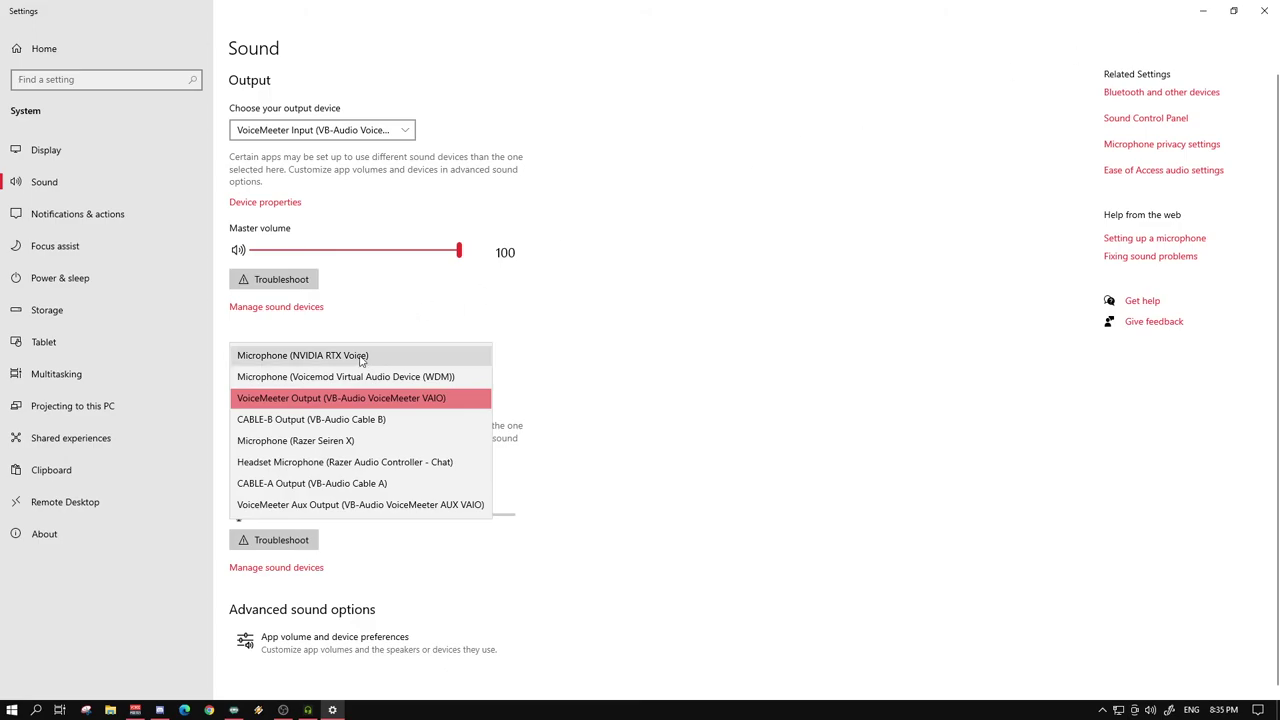
left_click(1203, 10)
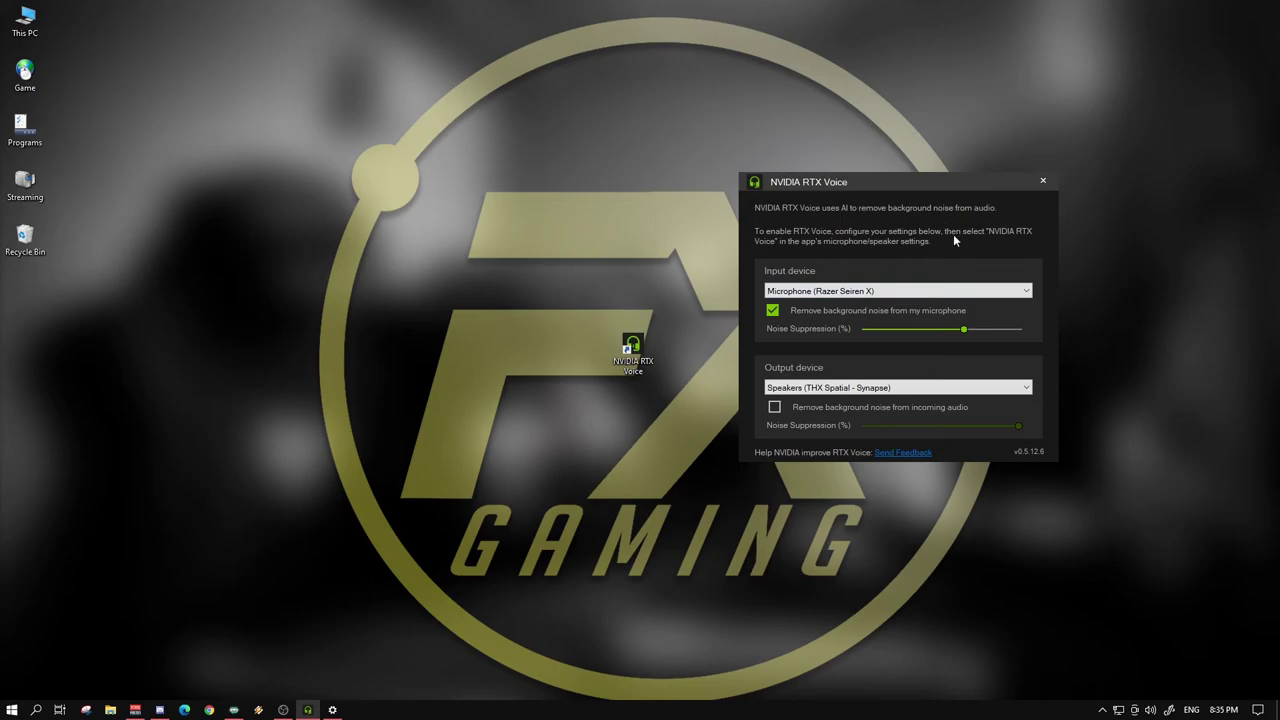
left_click(332, 709)
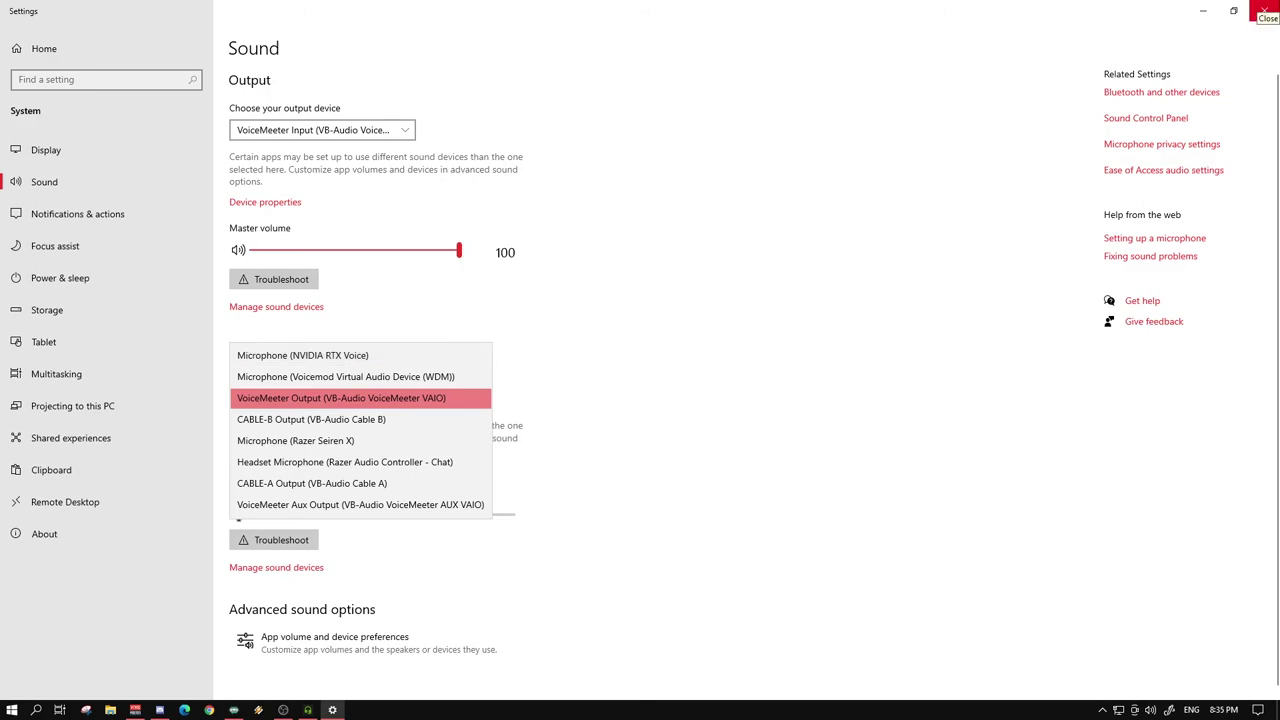
left_click(1264, 10)
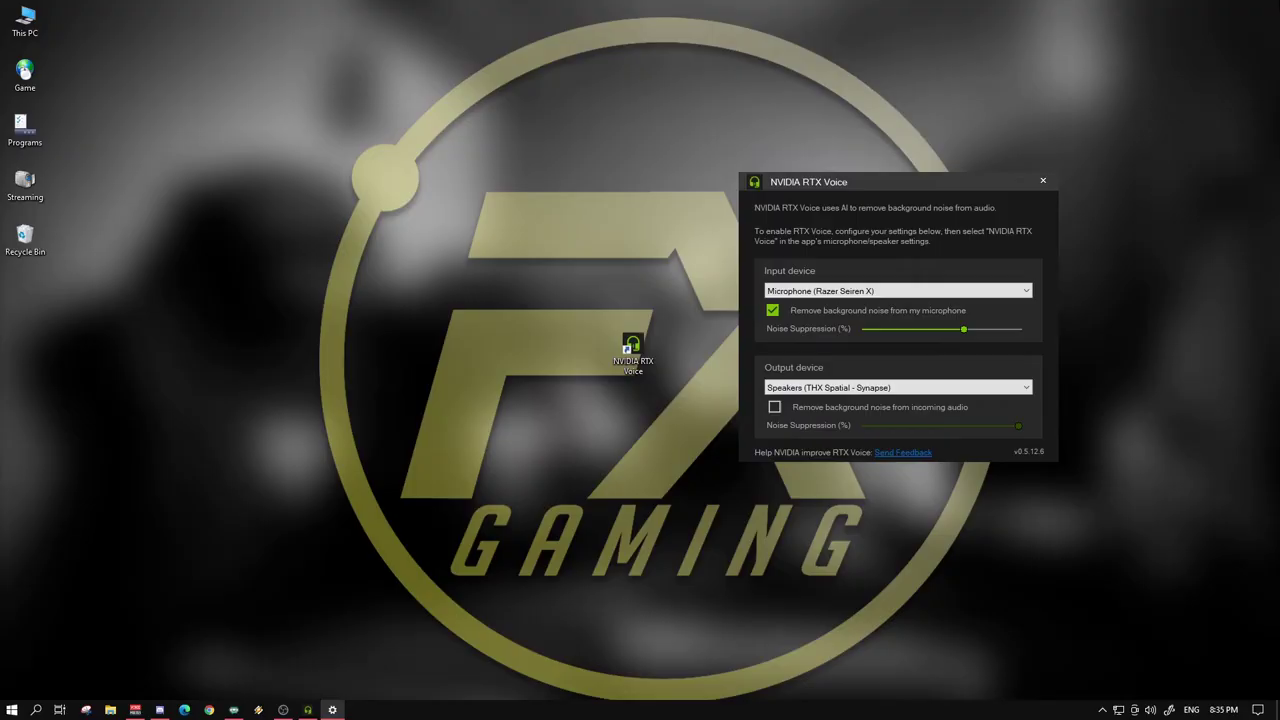